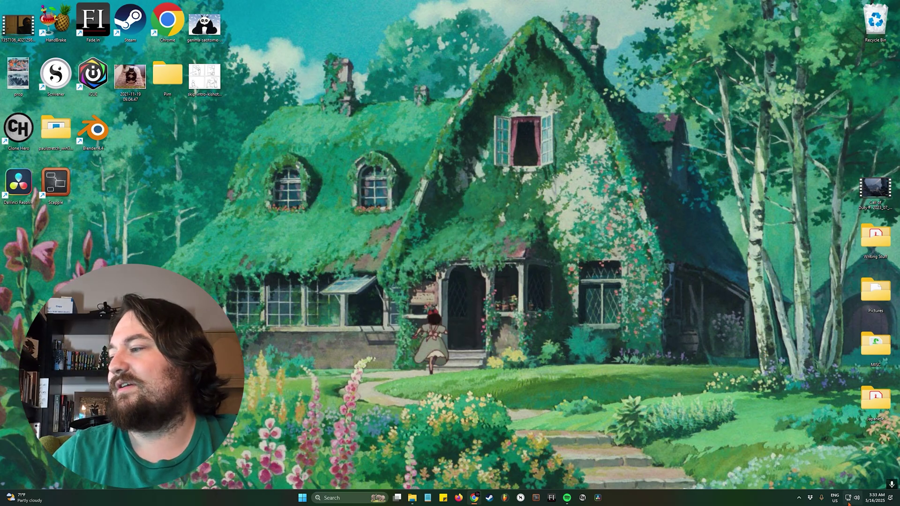
# After finding no Wi-Fi toggle in quick settings, search for and launch the Settings app
pyautogui.click(850, 498)
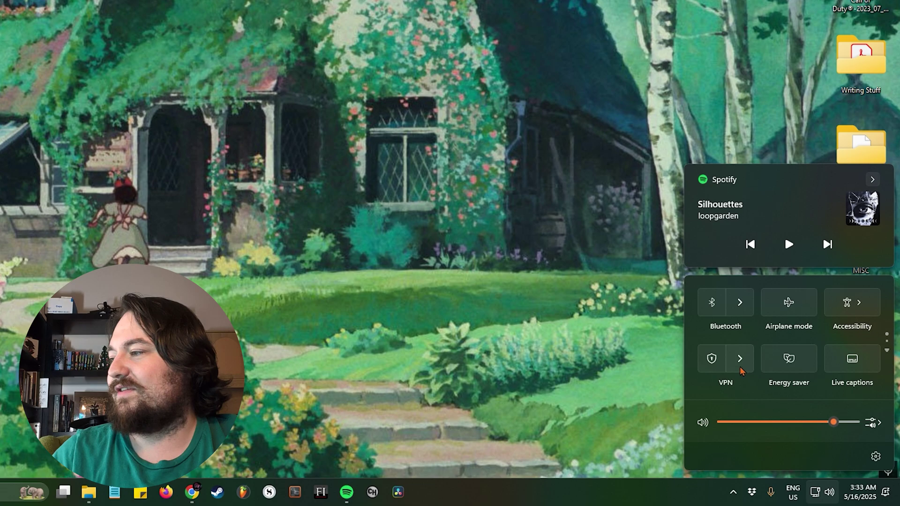
pyautogui.scroll(-1, 773, 337)
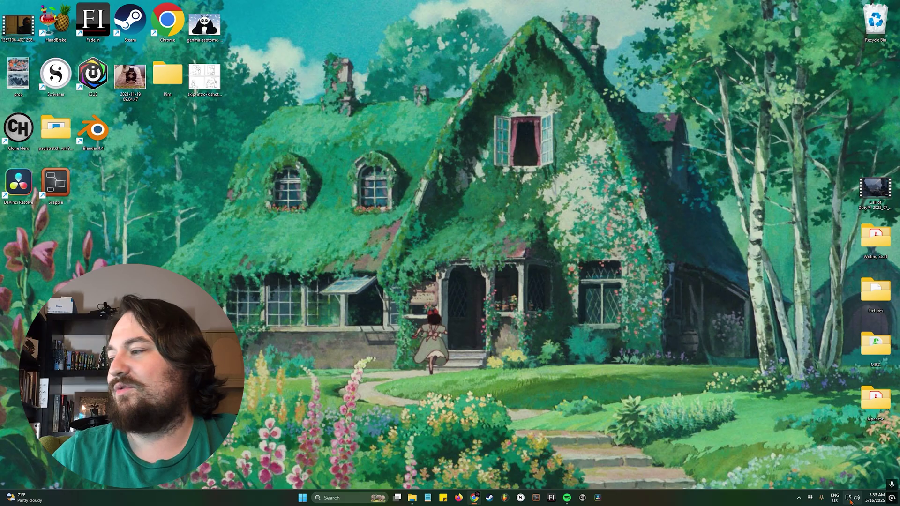
pyautogui.click(335, 498)
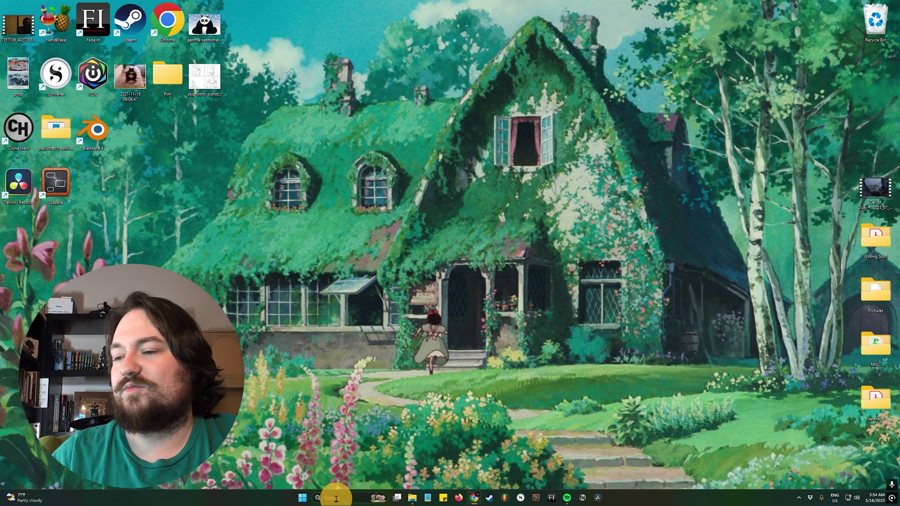
pyautogui.write('settinjtg')
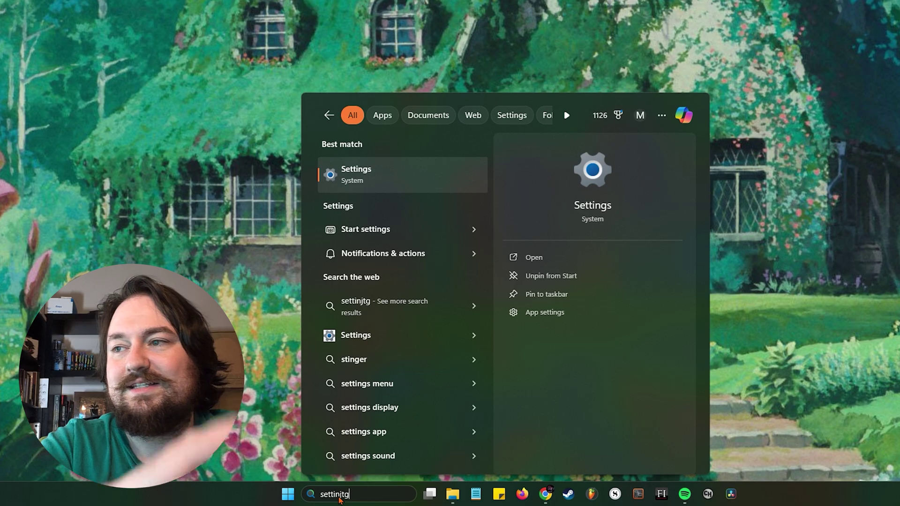
pyautogui.press('Return')
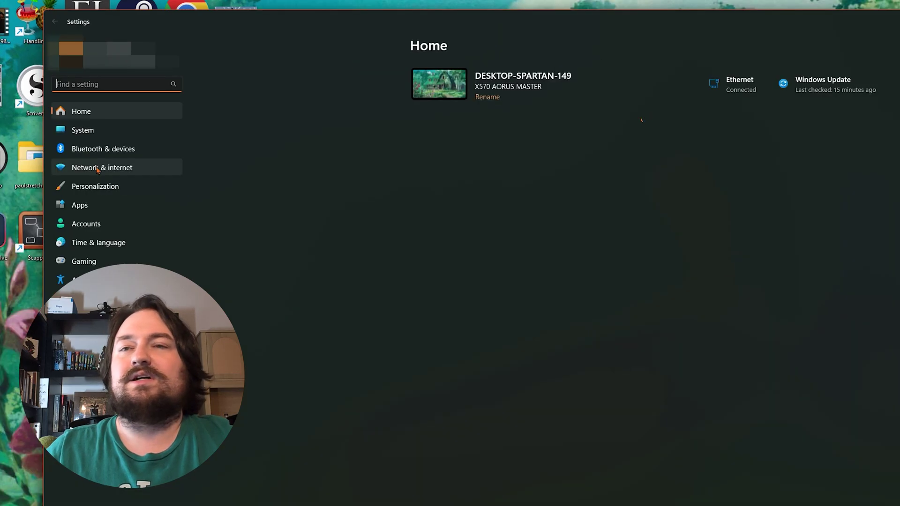
# Go to Network & internet > Advanced network settings to list the Wi-Fi and Ethernet adapters
pyautogui.click(103, 135)
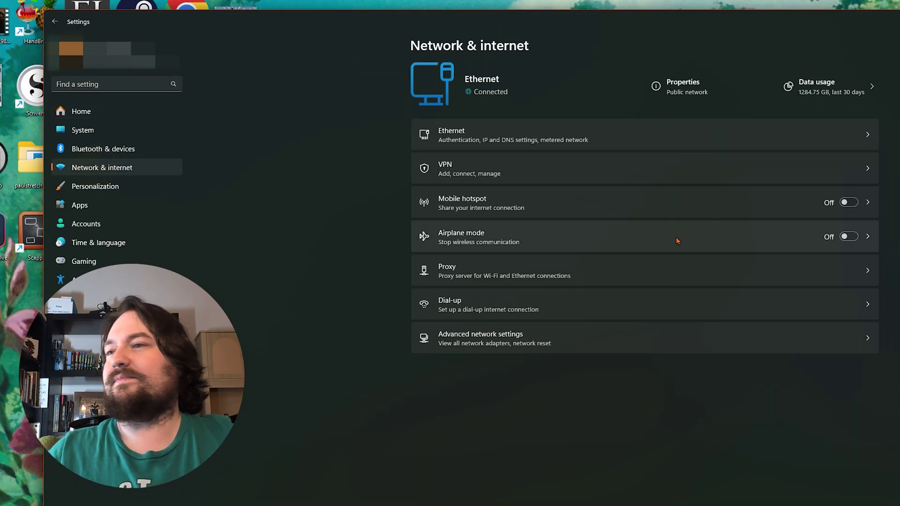
pyautogui.click(581, 346)
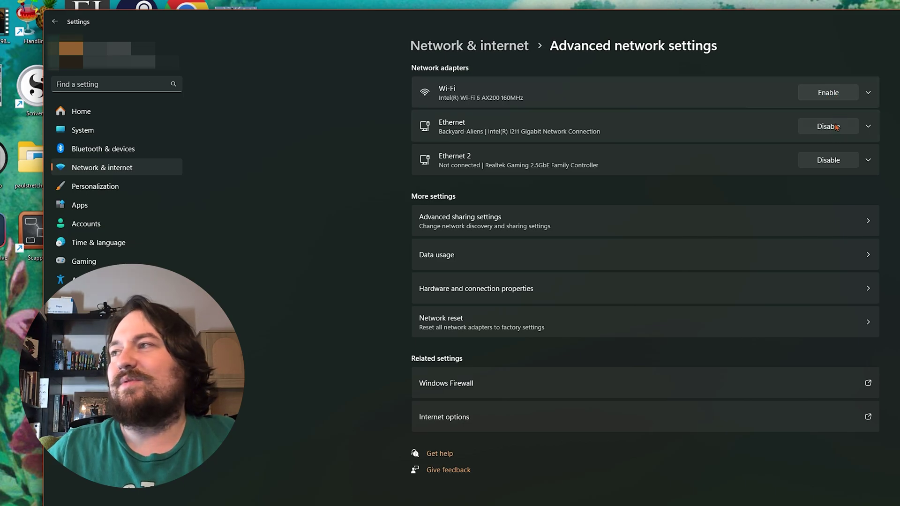
# Enable the Wi-Fi adapter and confirm the Wi-Fi tile appears in quick settings
pyautogui.click(837, 97)
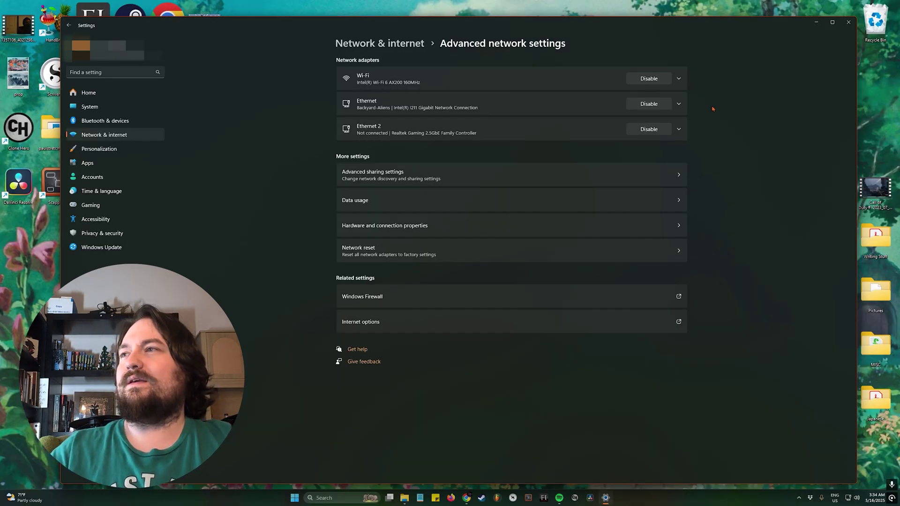
pyautogui.click(849, 498)
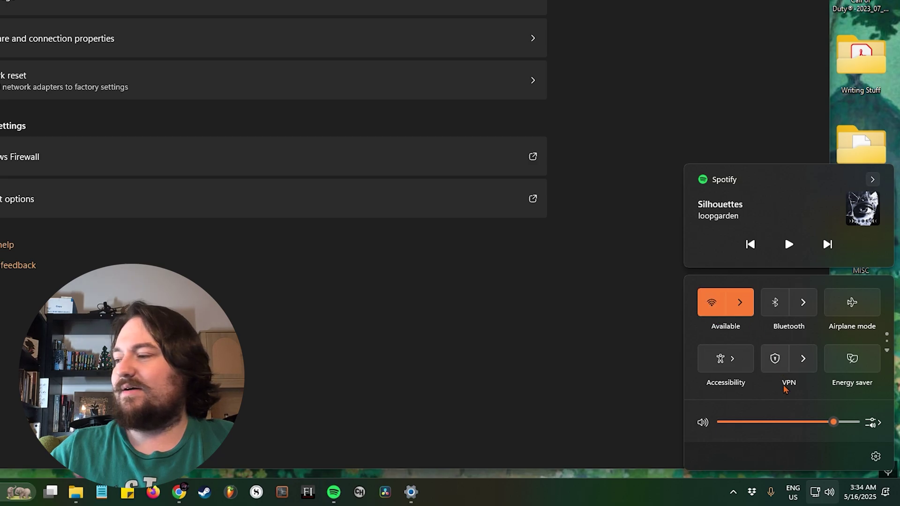
pyautogui.click(827, 496)
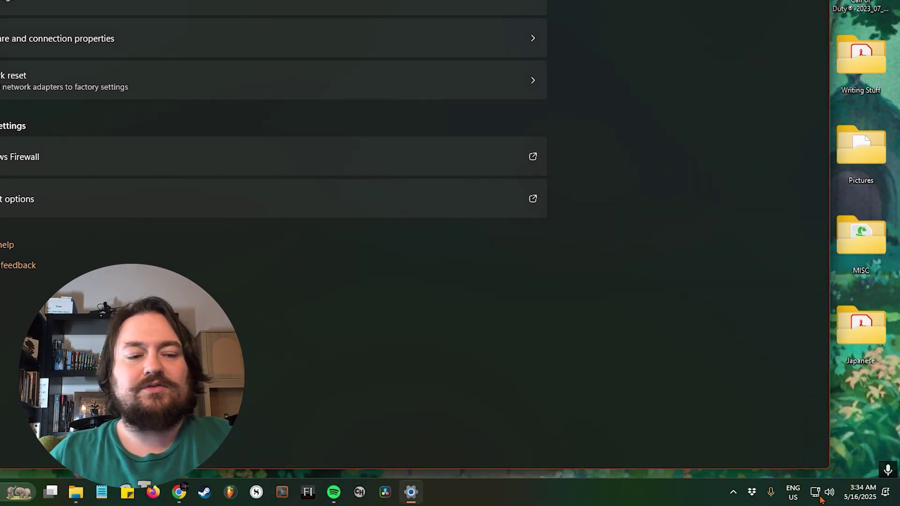
pyautogui.click(822, 498)
pyautogui.click(822, 499)
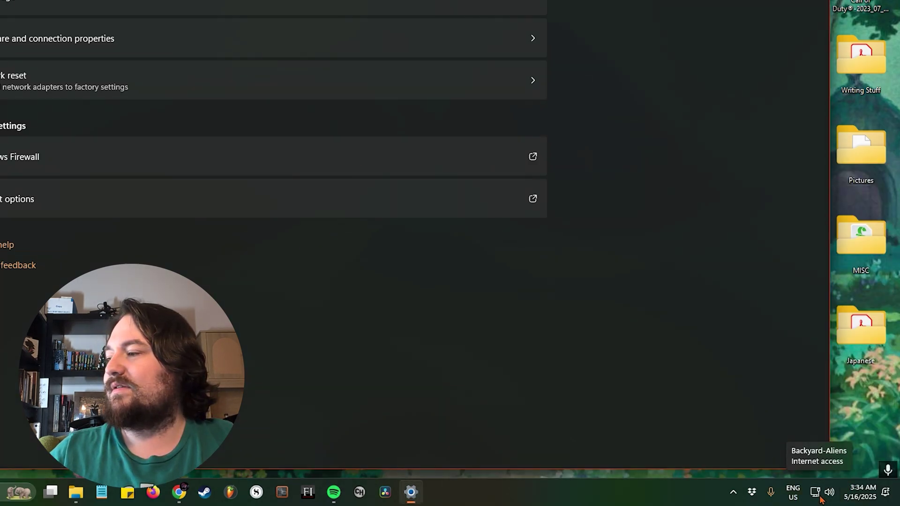
pyautogui.click(822, 498)
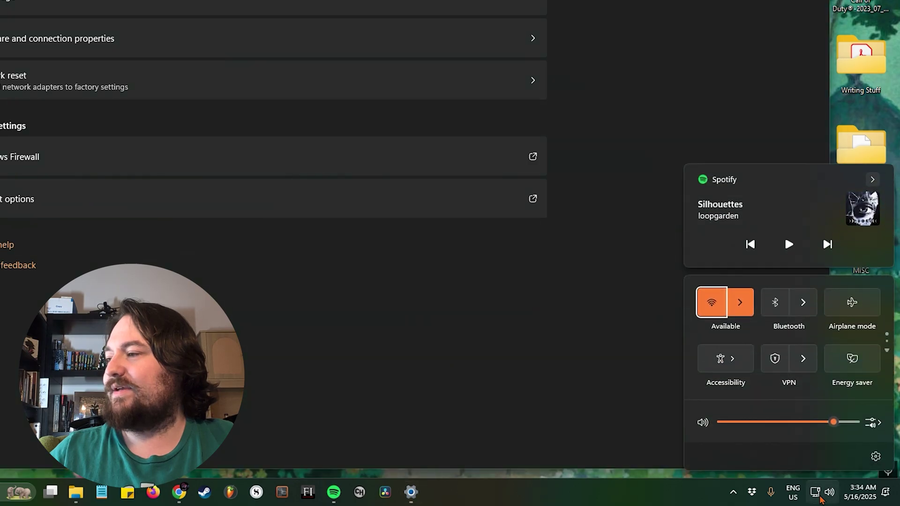